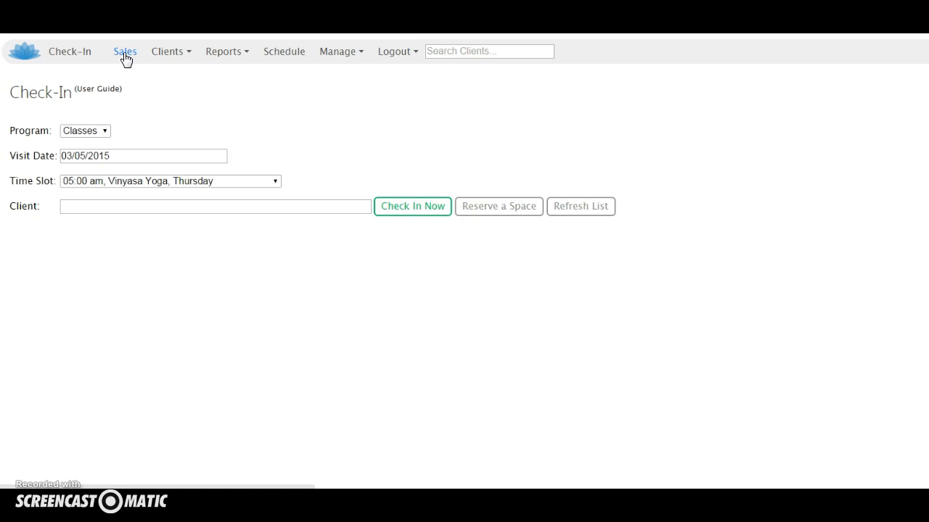
Step: Start a new point-of-sale ticket and assign it to the last client suggested for "ch"
left_click(125, 58)
left_click(126, 56)
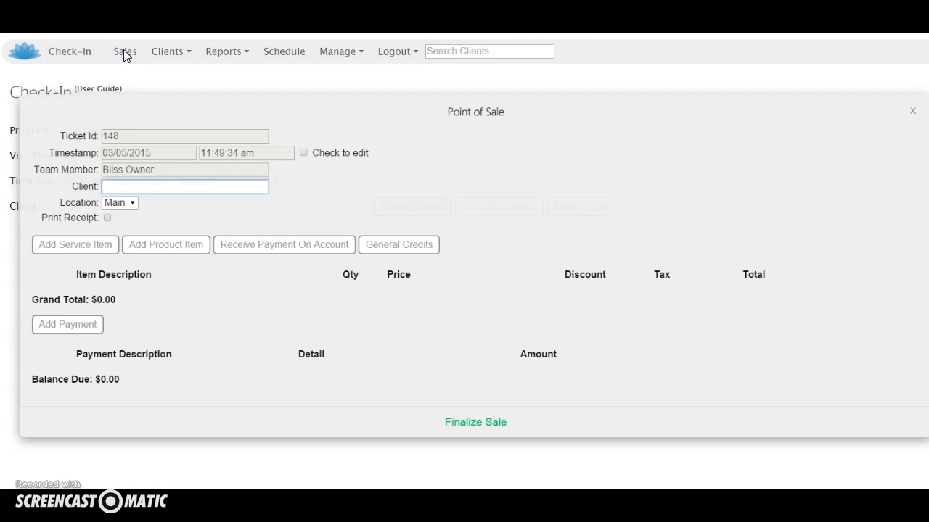
left_click(127, 61)
type("h")
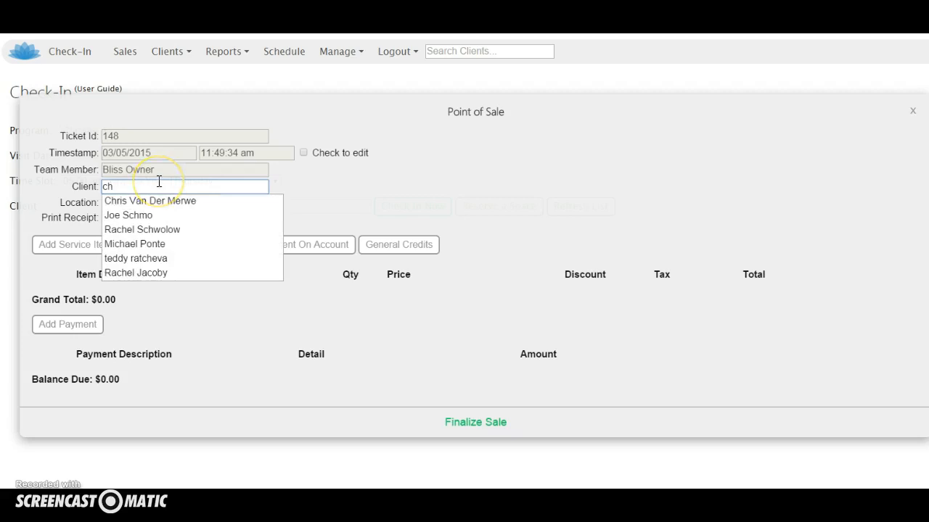
left_click(149, 274)
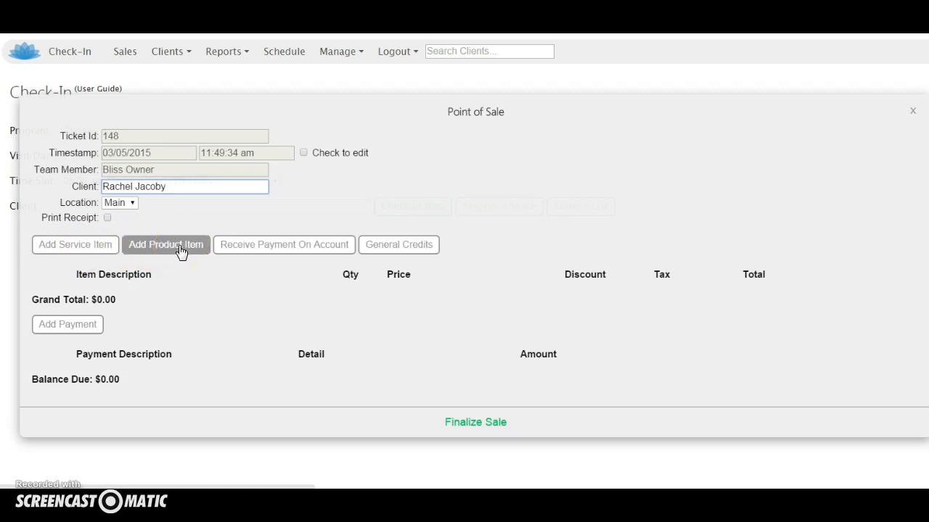
Step: Choose the 10 Visit Pack service for the sale and give it a 20 percent discount
left_click(51, 249)
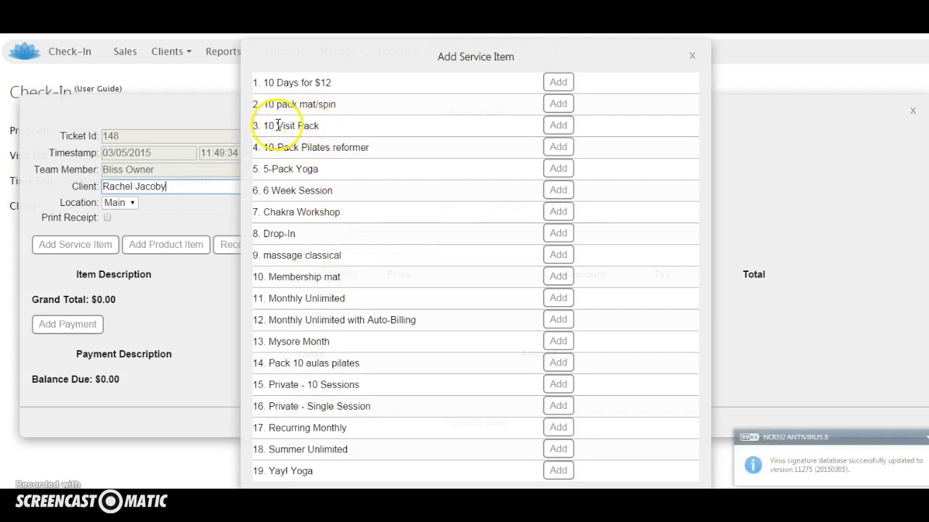
left_click(559, 126)
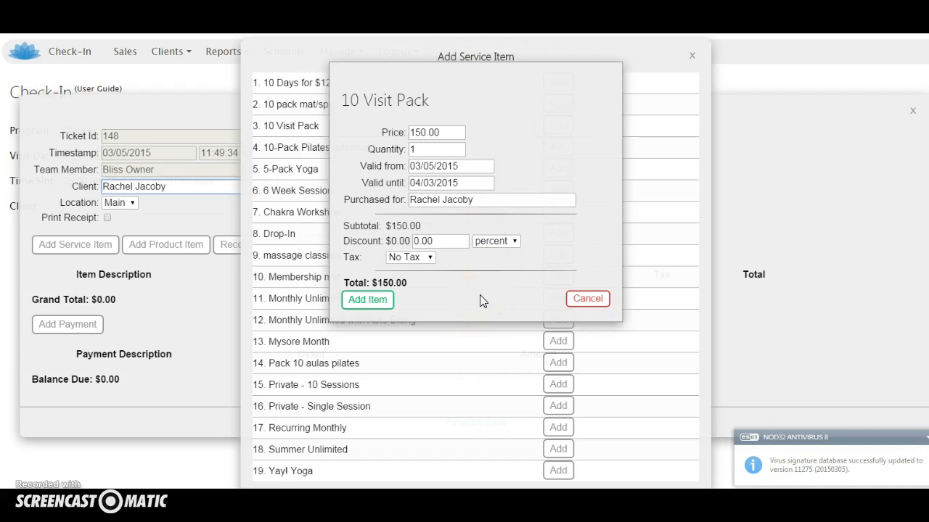
left_click(431, 241)
left_click_drag(431, 241, 348, 249)
type("20")
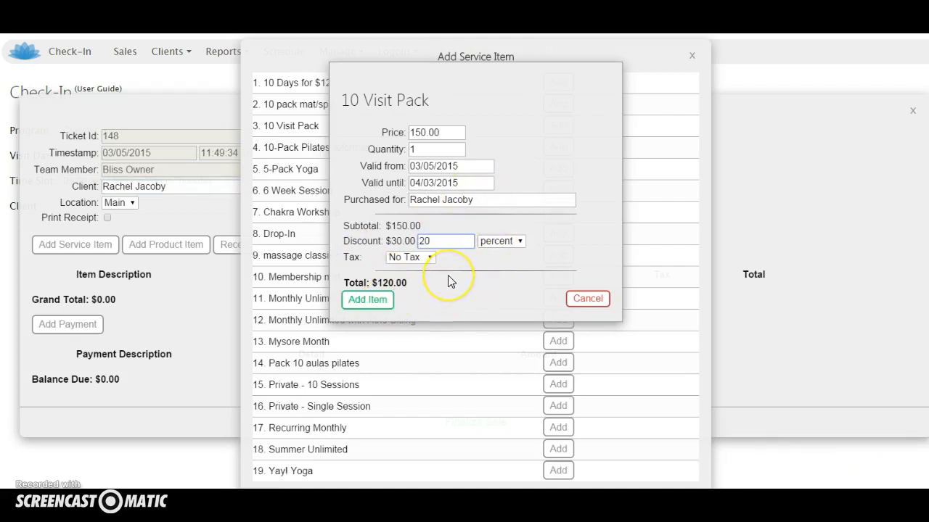
key("Tab")
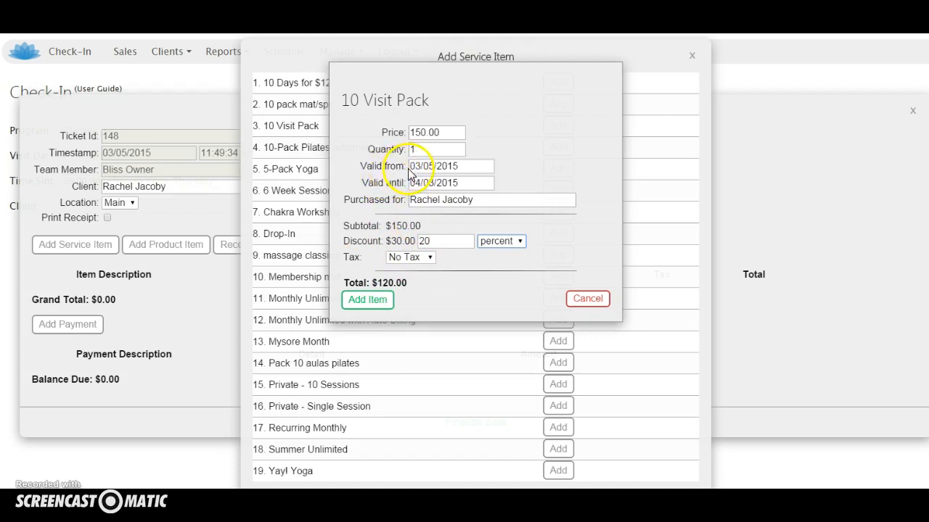
Step: Set the 10 Visit Pack's quantity to 2, clear its valid-until date, and add it to the ticket
left_click_drag(411, 150, 457, 150)
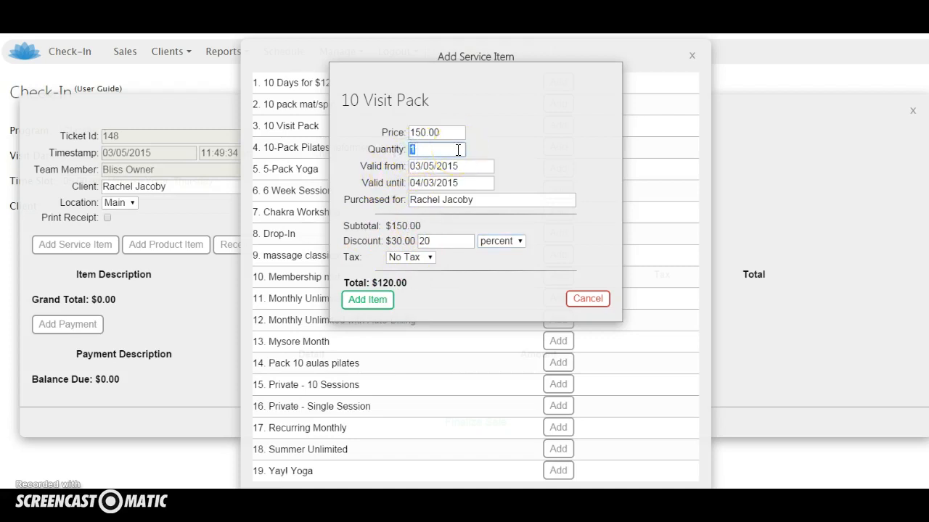
type("2")
key("Tab")
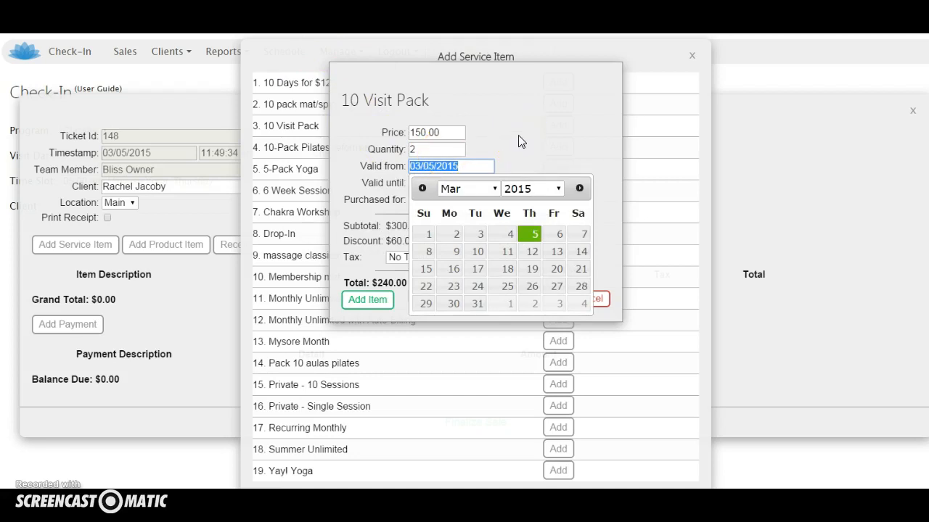
key("Tab")
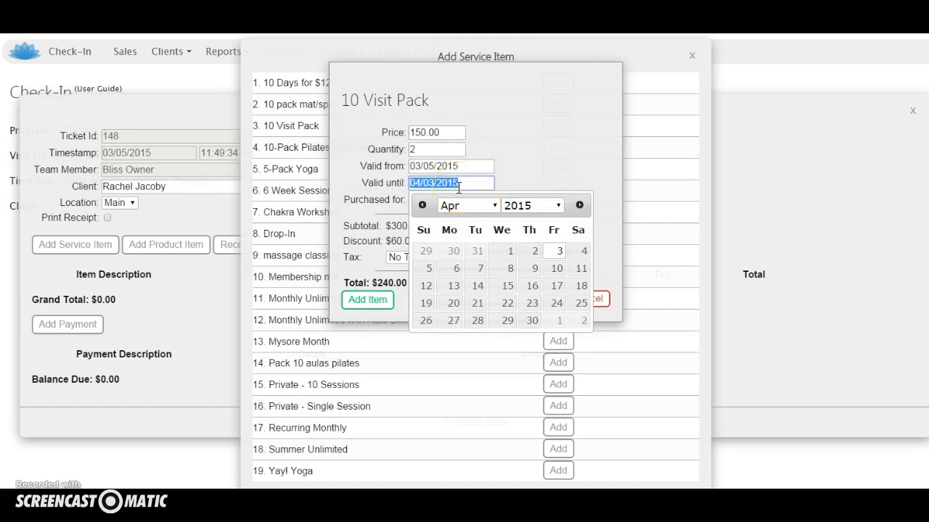
key("BackSpace")
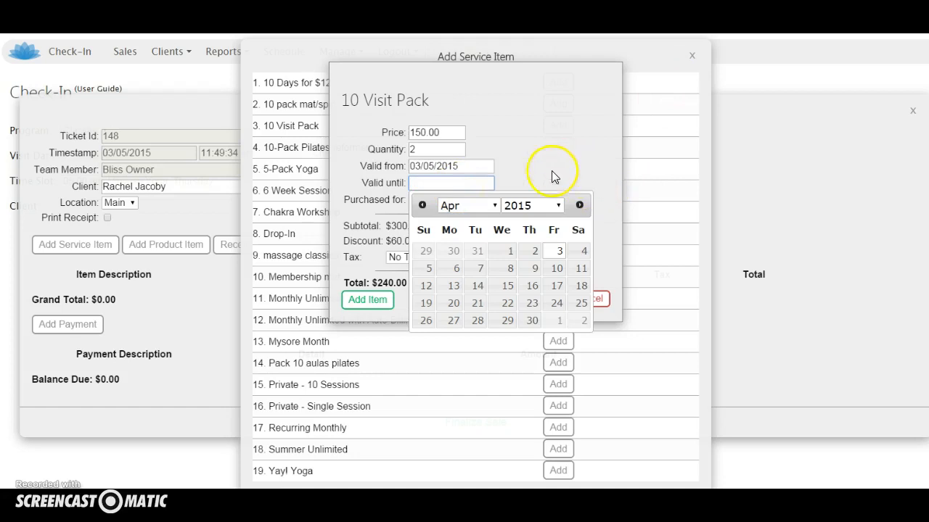
left_click(533, 149)
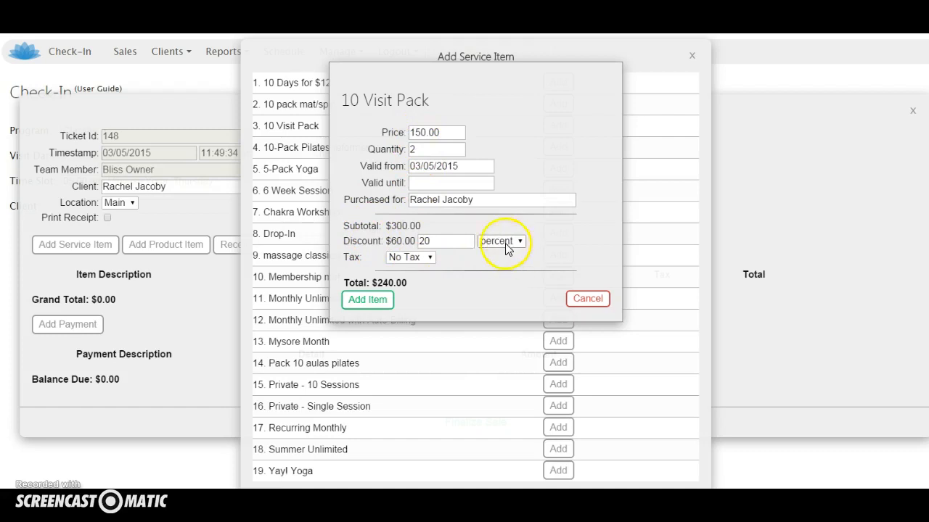
left_click(370, 299)
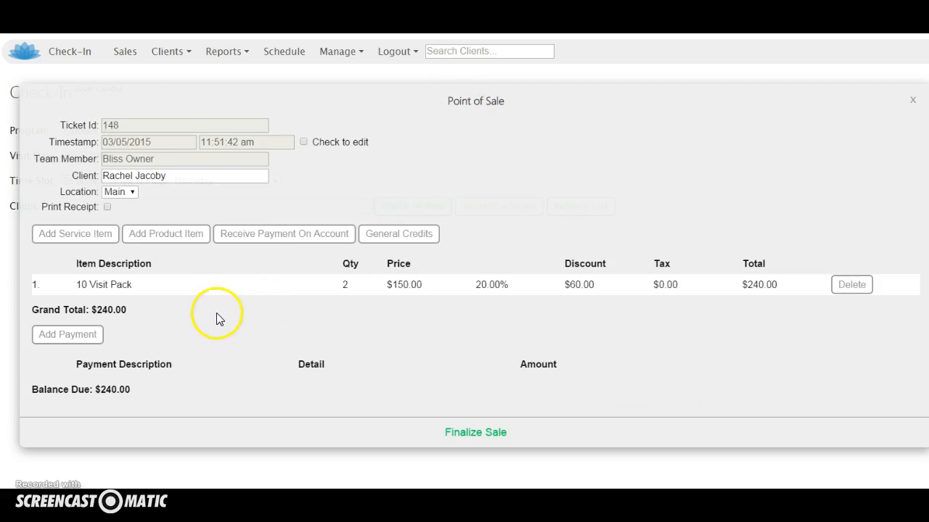
Step: Add one Spring Water product to the ticket with its default price and tax
left_click(162, 239)
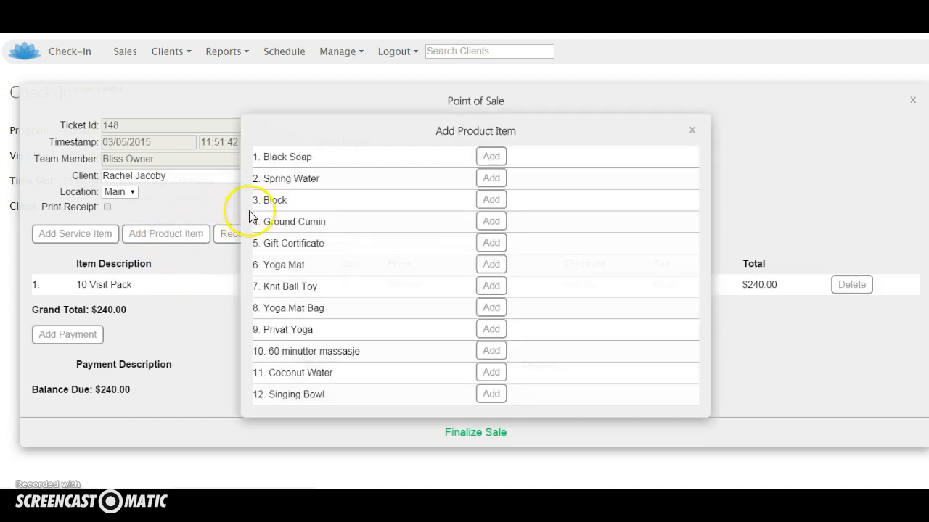
left_click(489, 180)
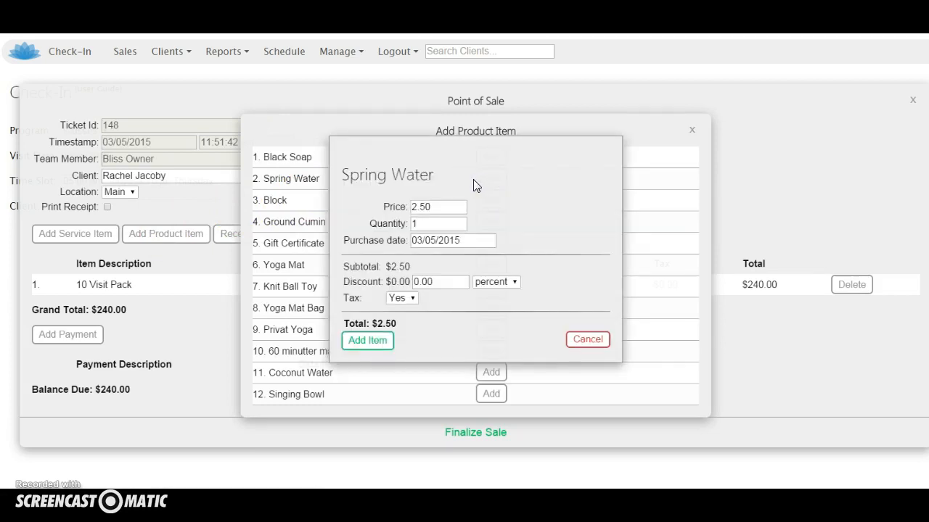
left_click(370, 341)
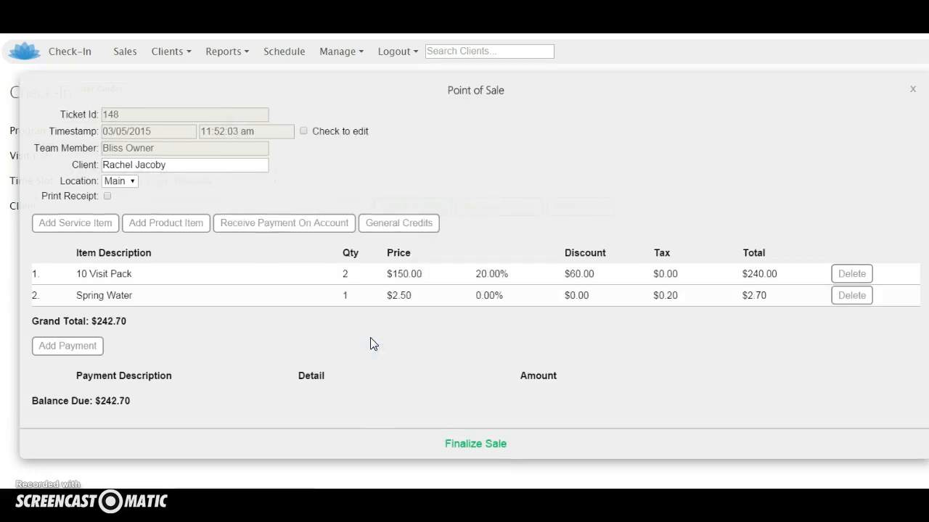
Step: Add one Yoga Mat product to the ticket with a 15 percent discount
left_click(177, 229)
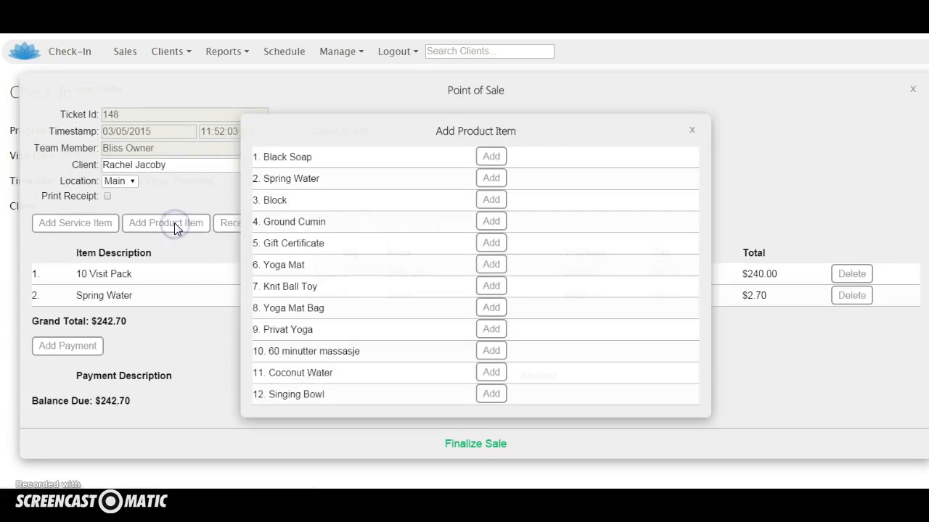
left_click(491, 264)
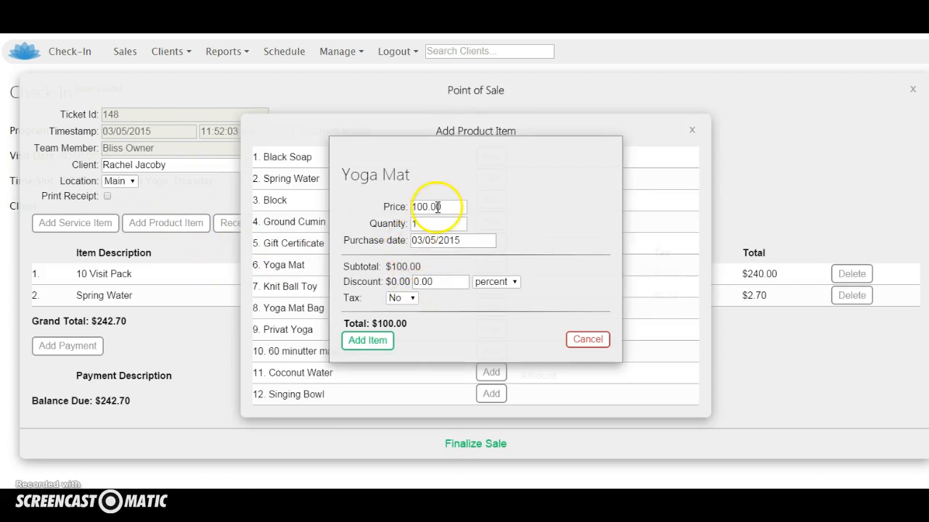
left_click(431, 280)
double_click(431, 280)
type("15")
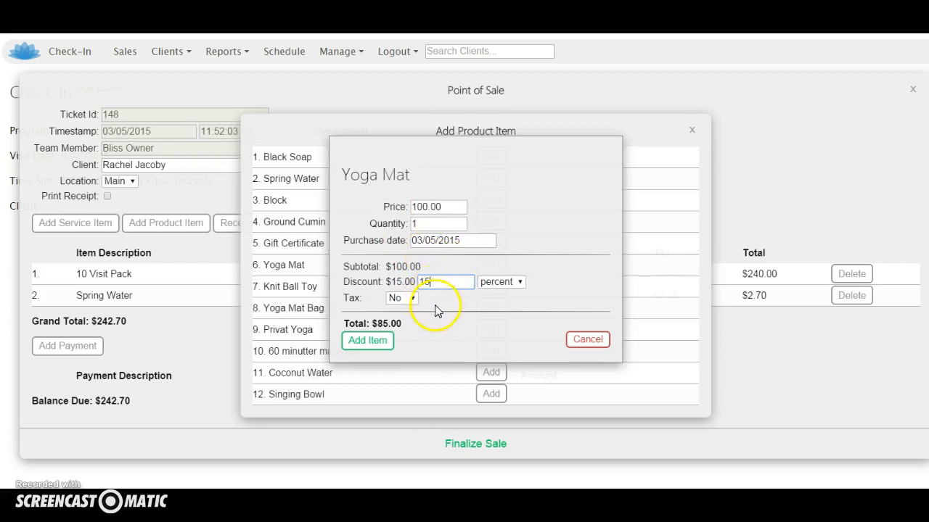
left_click(367, 341)
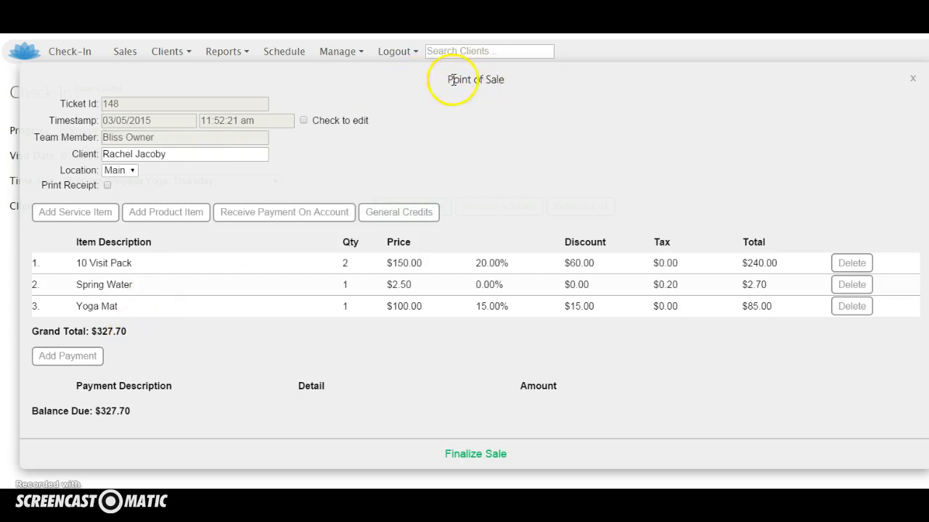
Step: Apply a check payment for the full balance with its check number, and finalize the sale
left_click(79, 363)
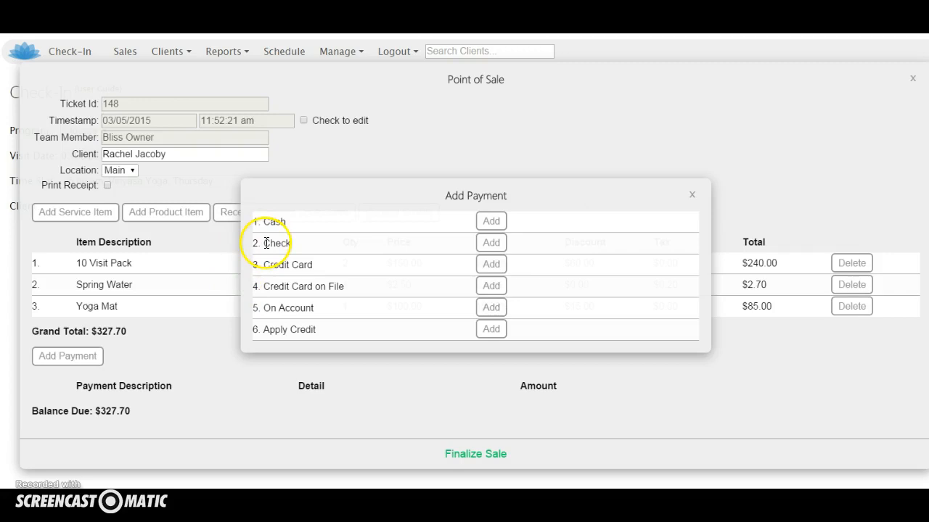
left_click(491, 245)
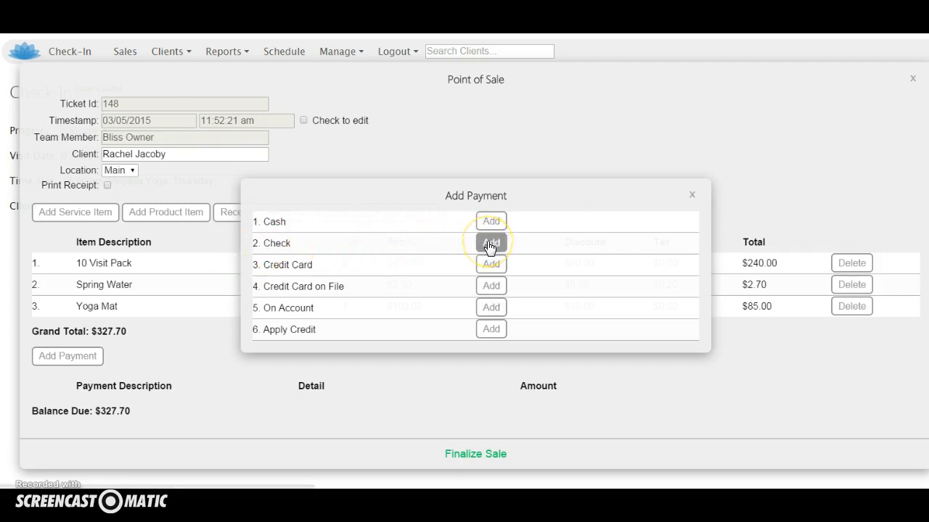
left_click(451, 290)
type("125698")
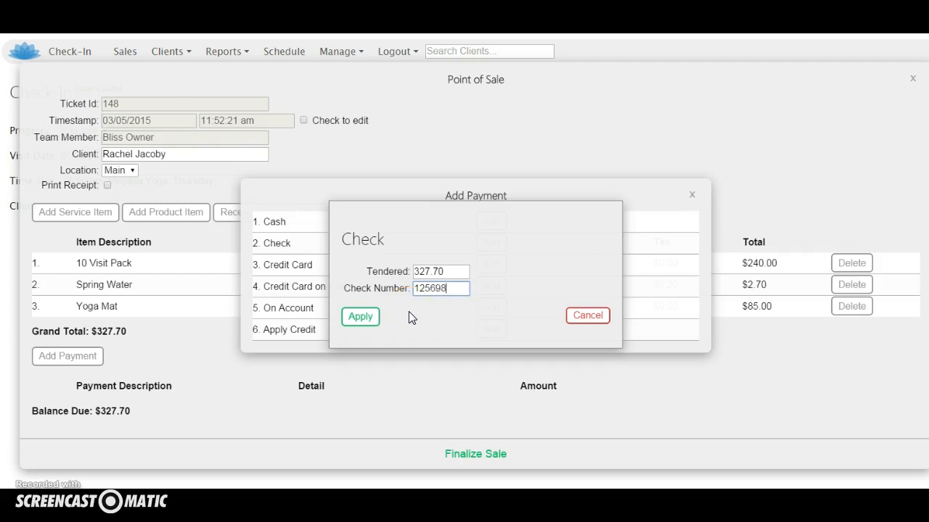
left_click(363, 317)
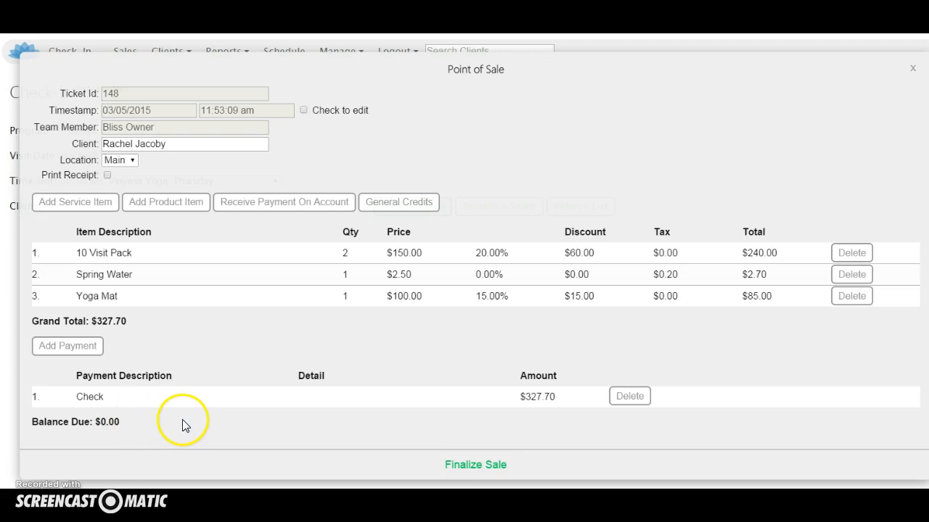
left_click(466, 469)
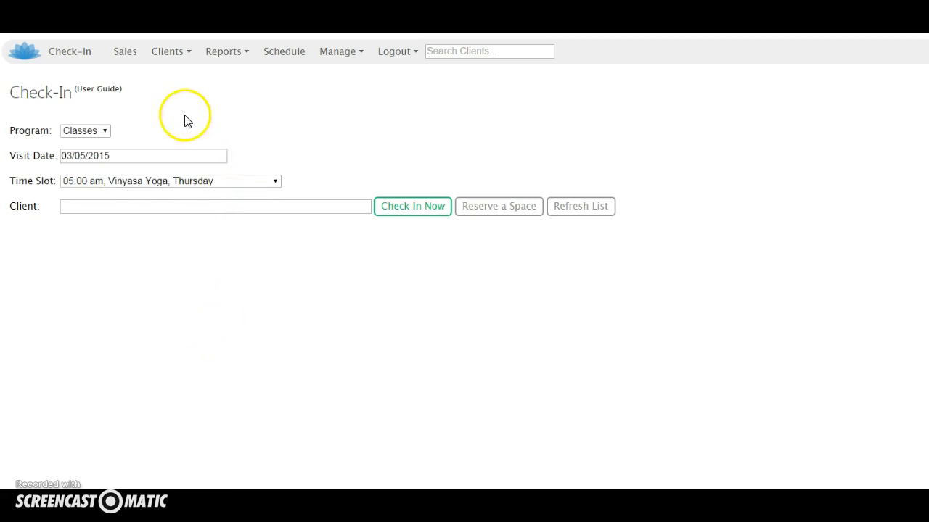
Step: Start another point-of-sale ticket and assign it to the first client suggested for "chr"
left_click(124, 54)
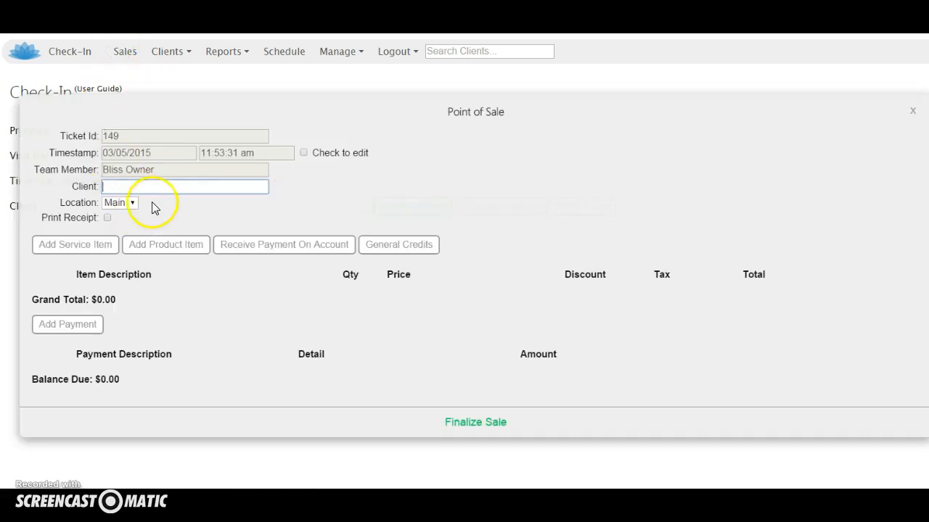
type("chr")
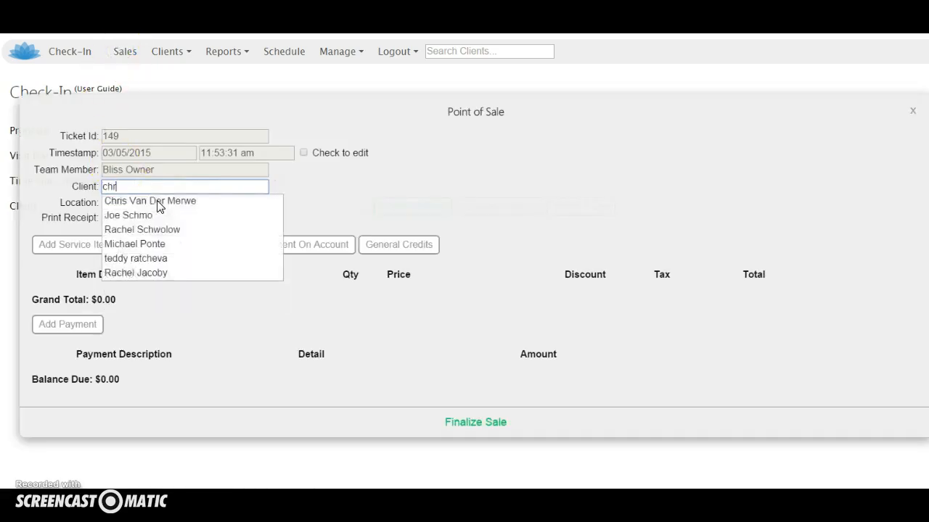
left_click(150, 201)
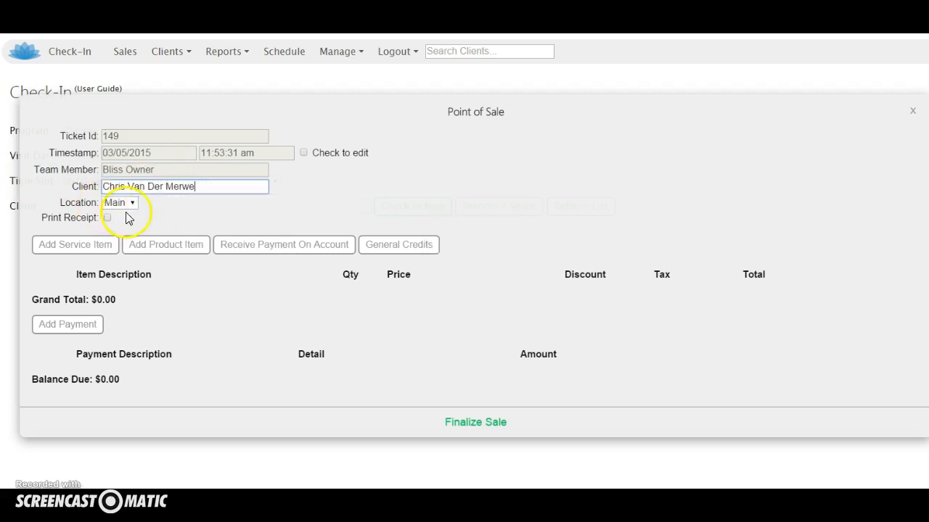
Step: Add one Drop-In service to the ticket with its default price and dates
left_click(93, 249)
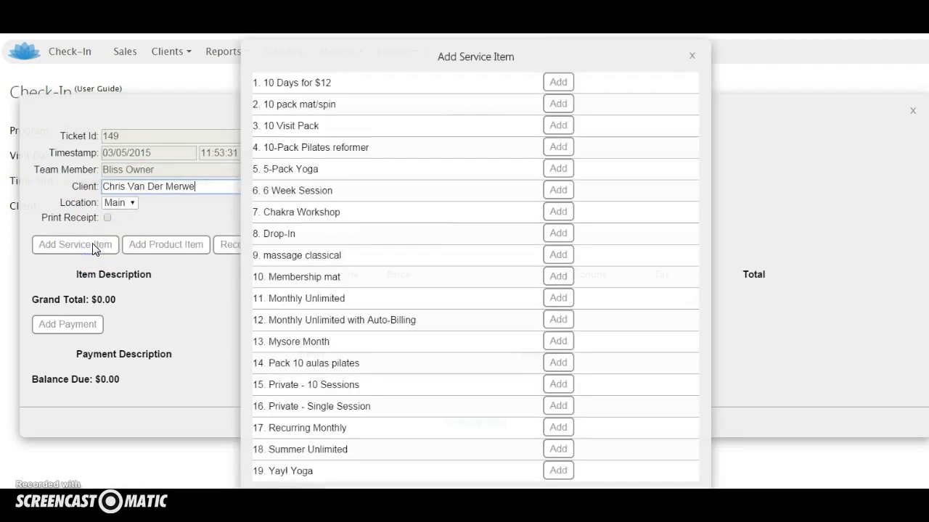
left_click(556, 234)
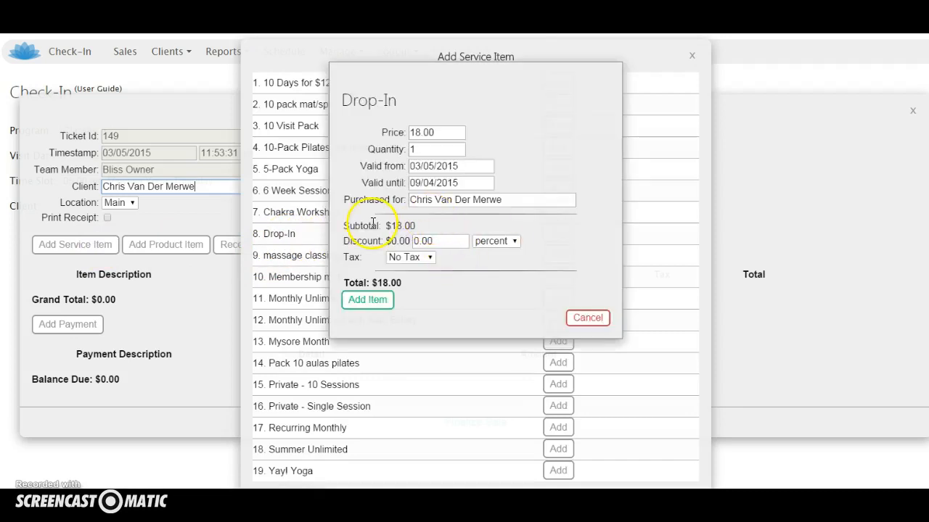
left_click(368, 300)
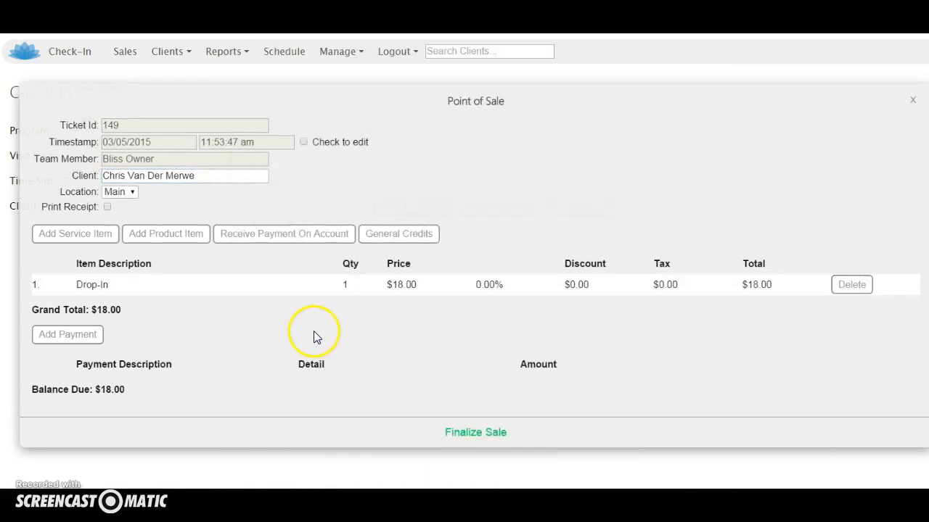
Step: Apply a credit card payment of 18.00 without entering the last four digits, and finalize the sale
left_click(88, 337)
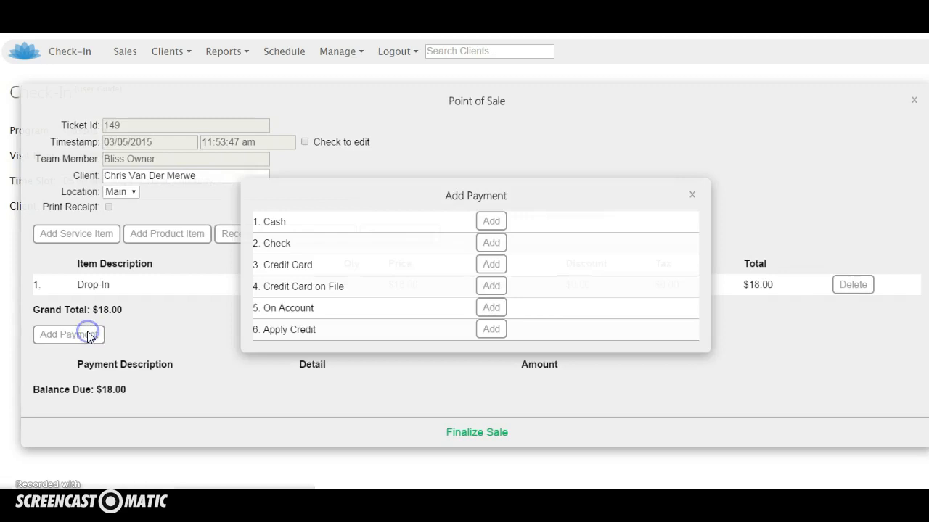
left_click(492, 267)
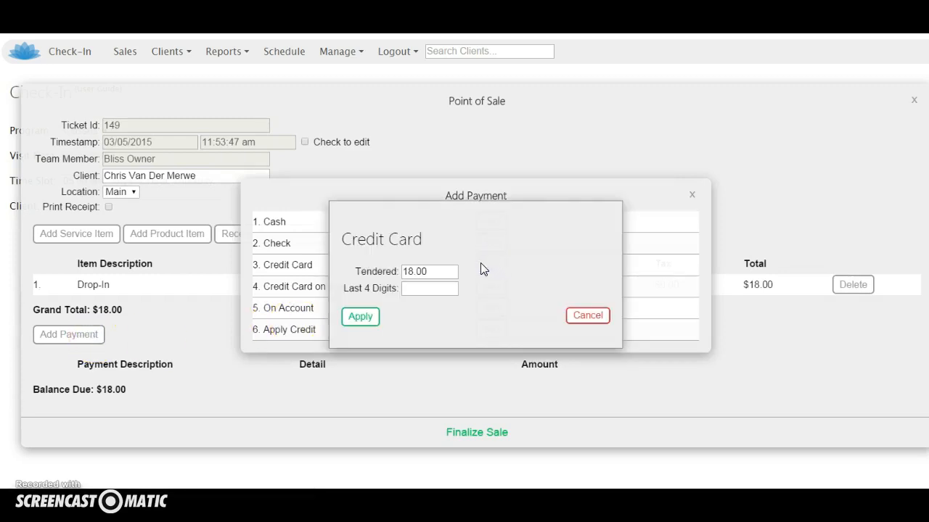
left_click(357, 317)
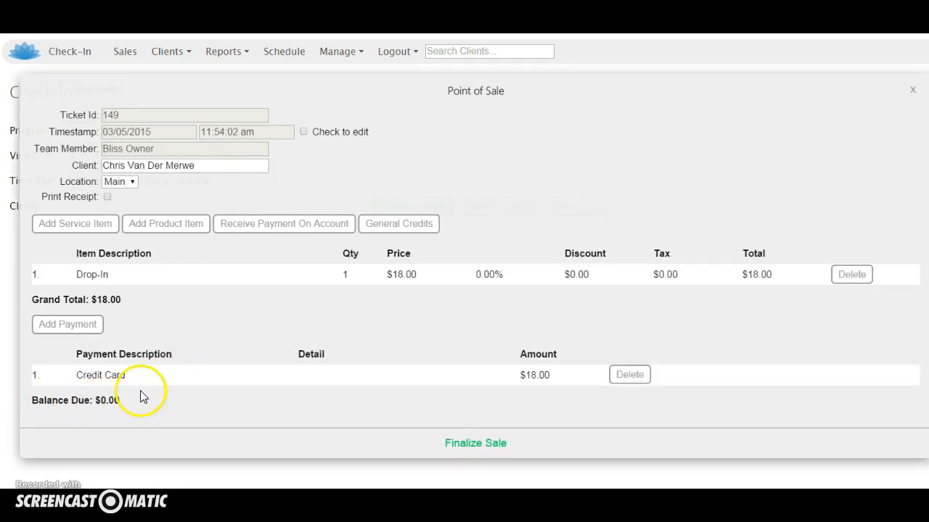
left_click(437, 95)
left_click(440, 87)
left_click(467, 441)
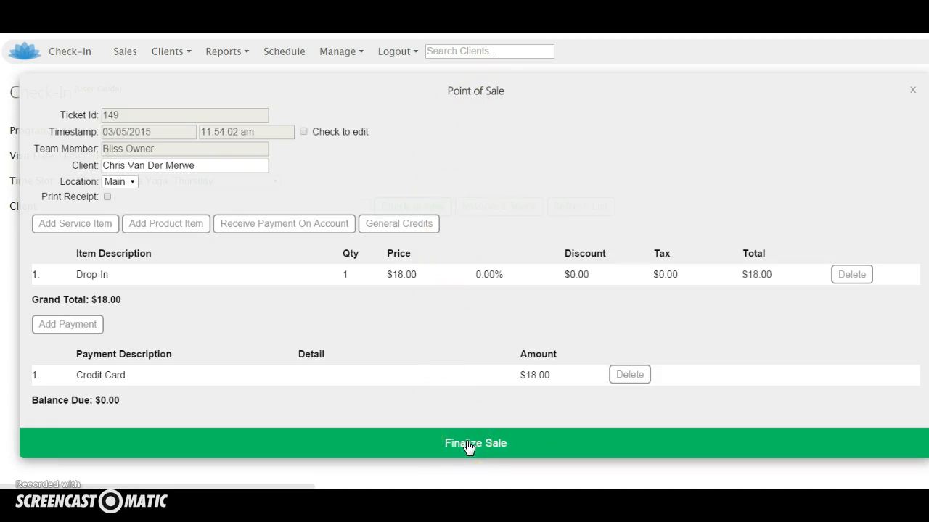
left_click(467, 442)
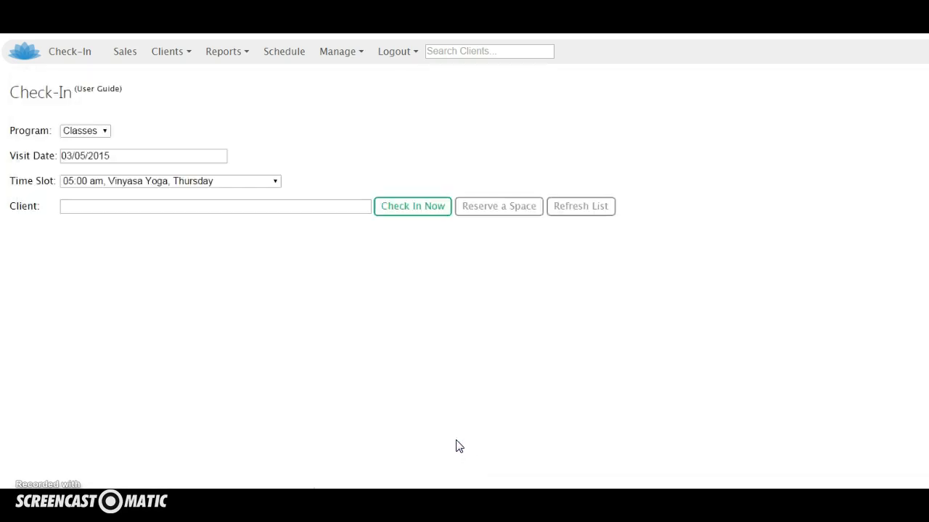
left_click(362, 430)
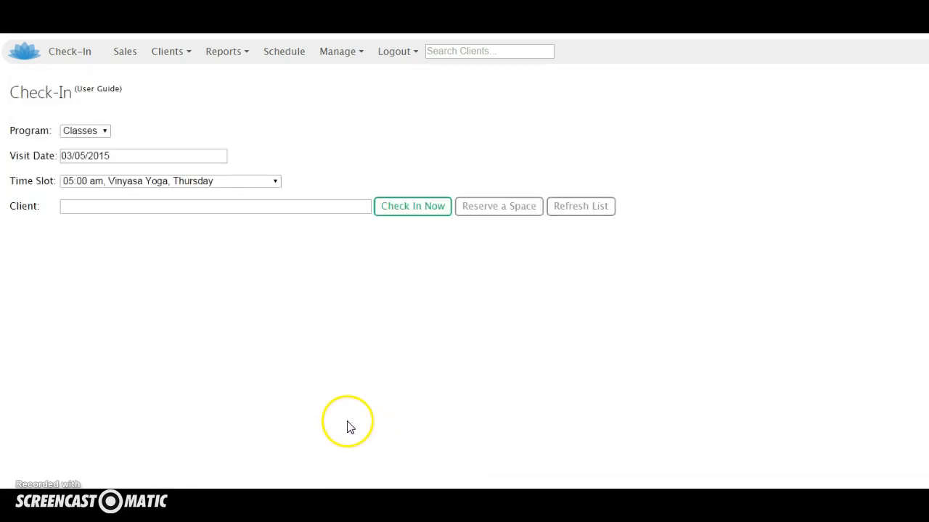